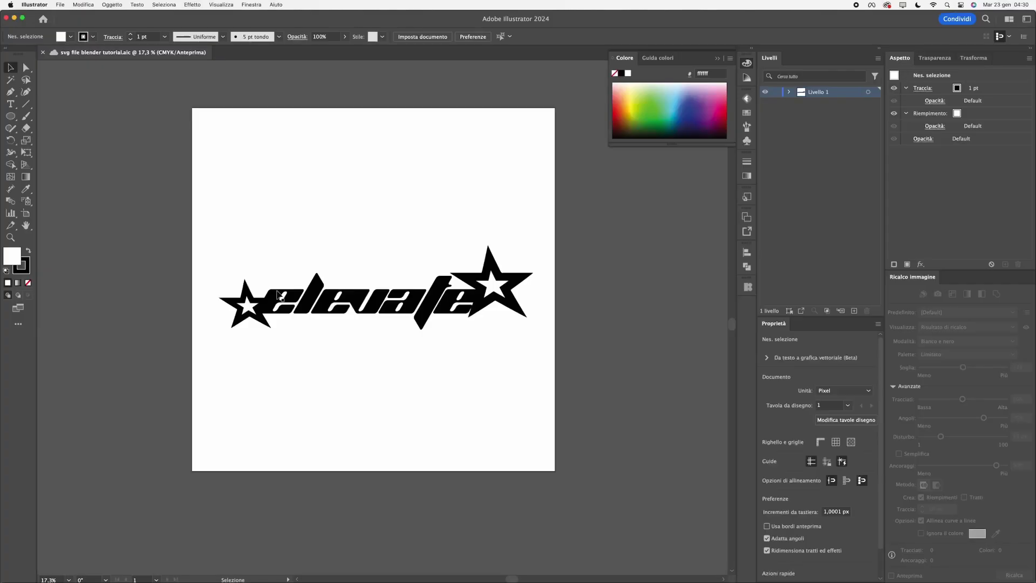
# Step: Select the elevate star logo SVG file to import
pyautogui.click(475, 311)
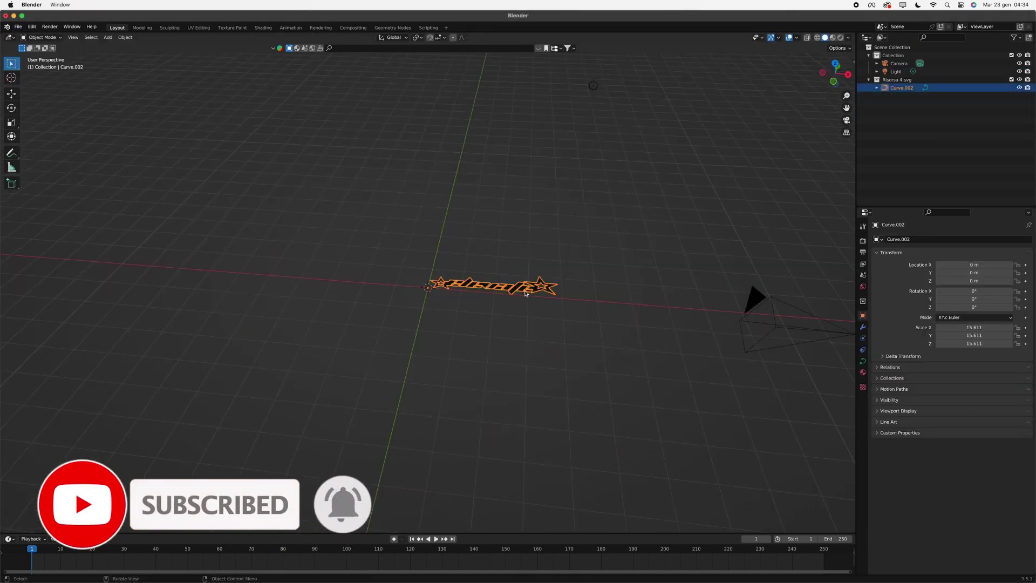
# Step: Extrude the elevate logo curve, add a Remesh modifier, and convert it to a mesh
pyautogui.click(863, 361)
pyautogui.doubleClick(970, 393)
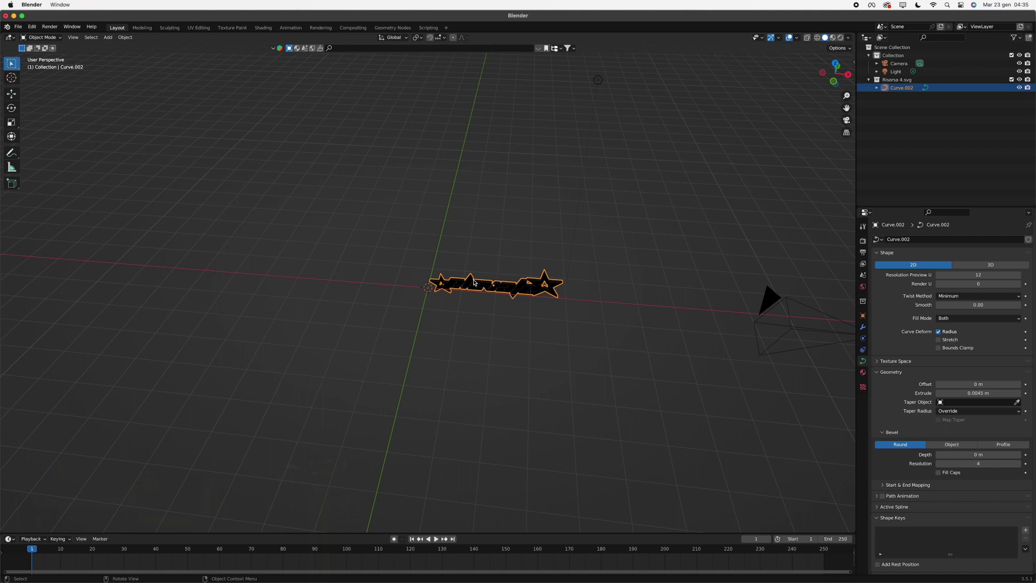
pyautogui.click(887, 324)
pyautogui.rightClick(469, 174)
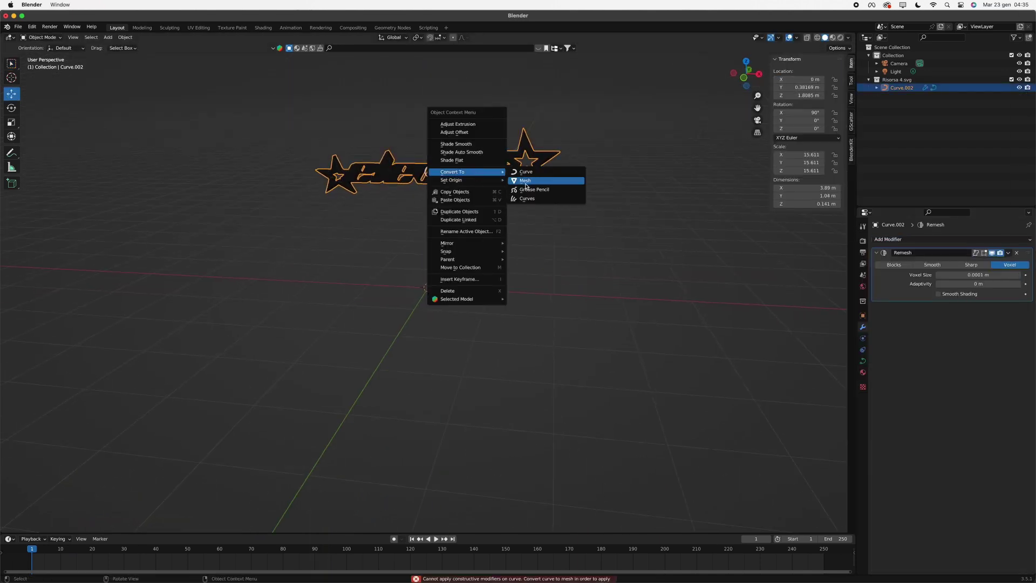
pyautogui.click(520, 173)
pyautogui.click(169, 28)
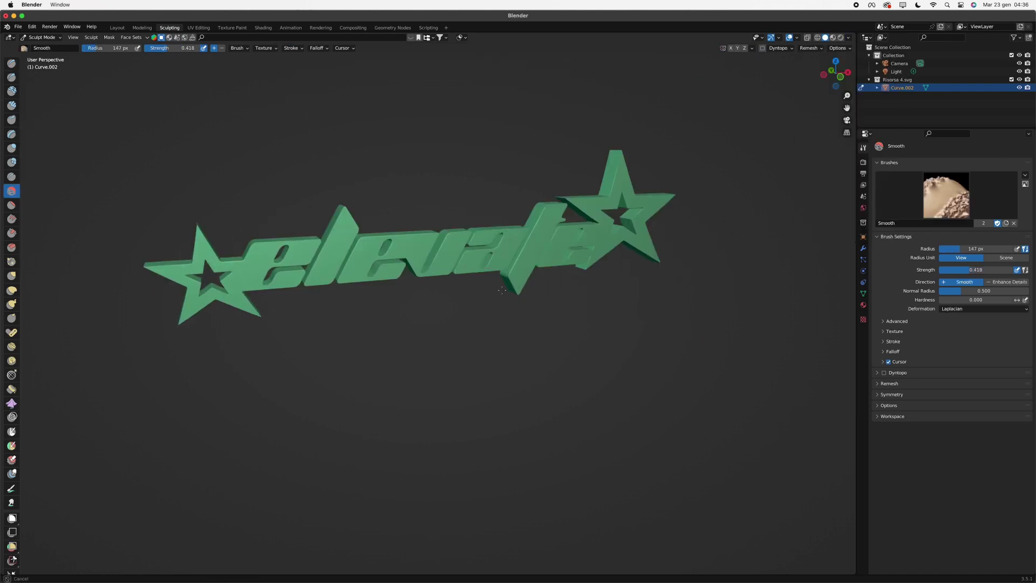
# Step: Orbit around the green logo mesh to inspect it from behind
pyautogui.moveTo(674, 191); pyautogui.dragTo(683, 181, button='middle')
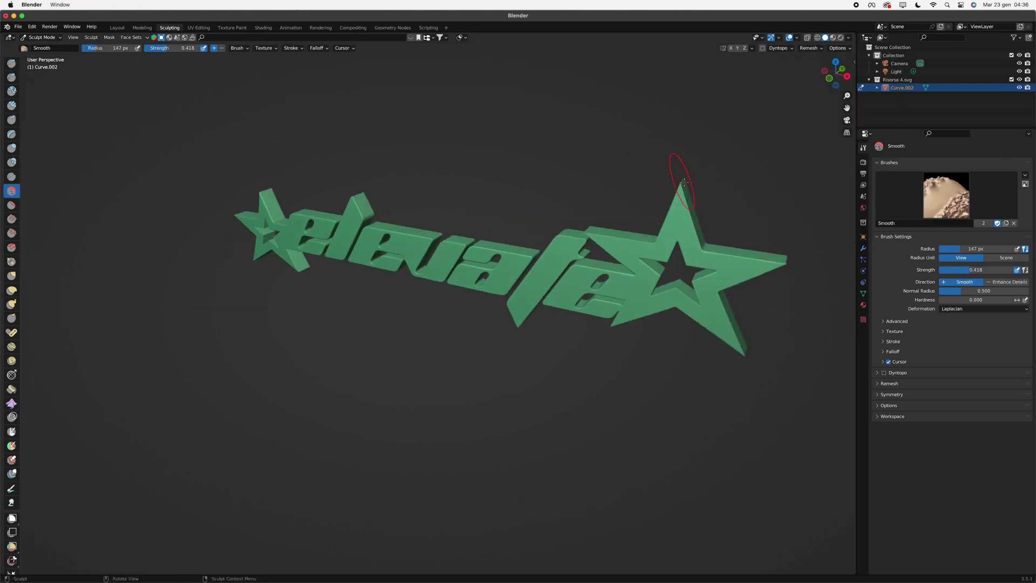
pyautogui.moveTo(297, 186); pyautogui.dragTo(279, 252, button='middle')
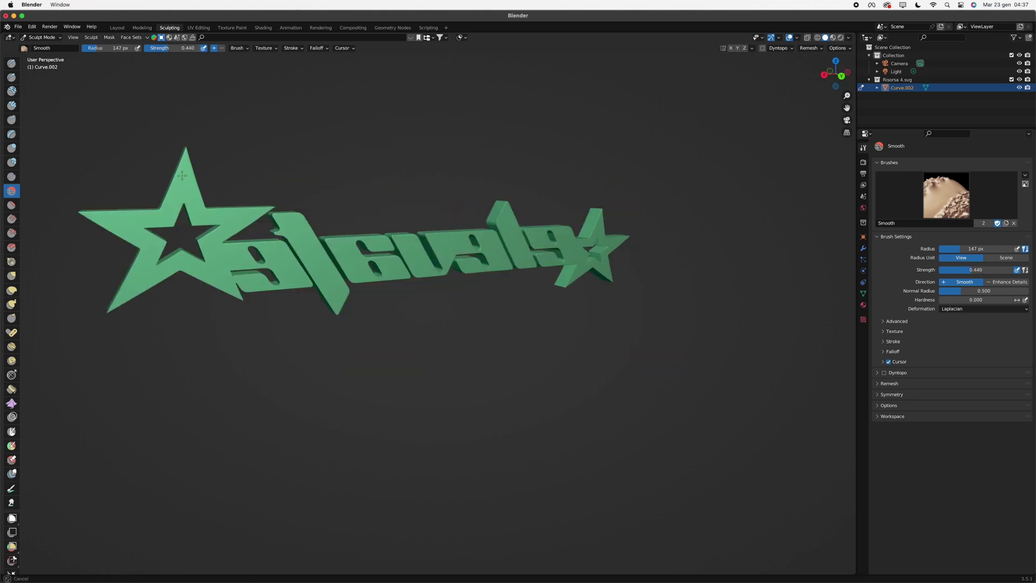
pyautogui.moveTo(128, 309)
pyautogui.mouseDown(button='middle')
pyautogui.moveTo(393, 97)
pyautogui.moveTo(555, 70)
pyautogui.mouseUp(button='middle')
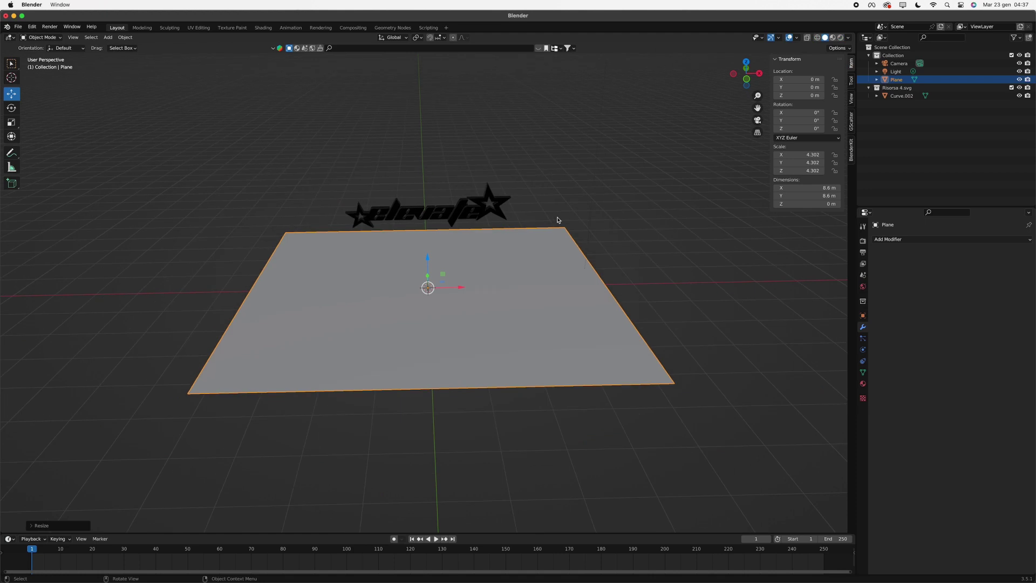
# Step: Add a cube backdrop, delete its front and top faces, and bevel its back edge
pyautogui.hotkey('shift', 'a')
pyautogui.click(424, 273)
pyautogui.scroll(5, 424, 273)
pyautogui.press('Tab')
pyautogui.press('x')
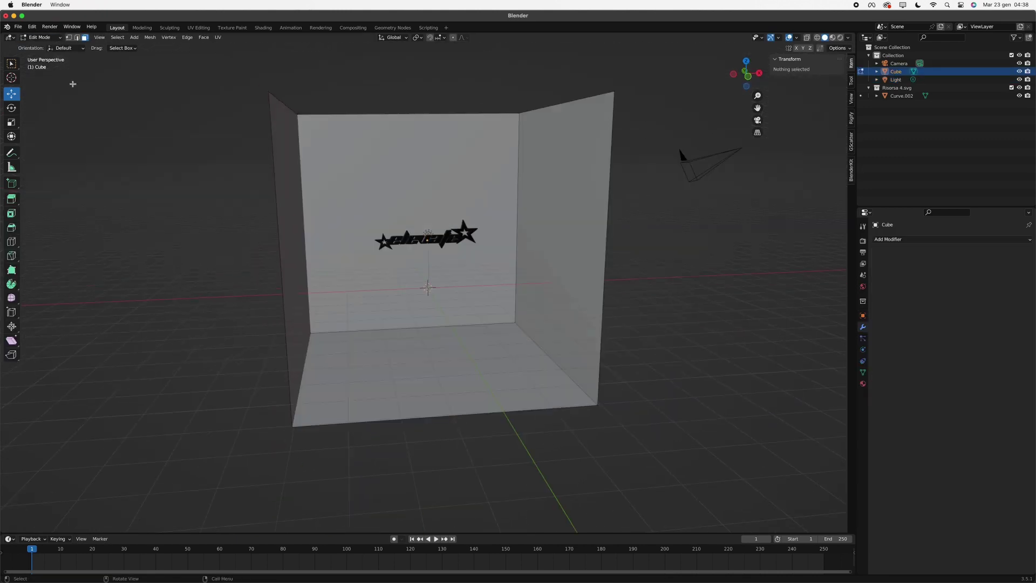
pyautogui.scroll(10, 527, 262)
pyautogui.click(528, 262)
pyautogui.moveTo(527, 261); pyautogui.dragTo(535, 172, button='middle')
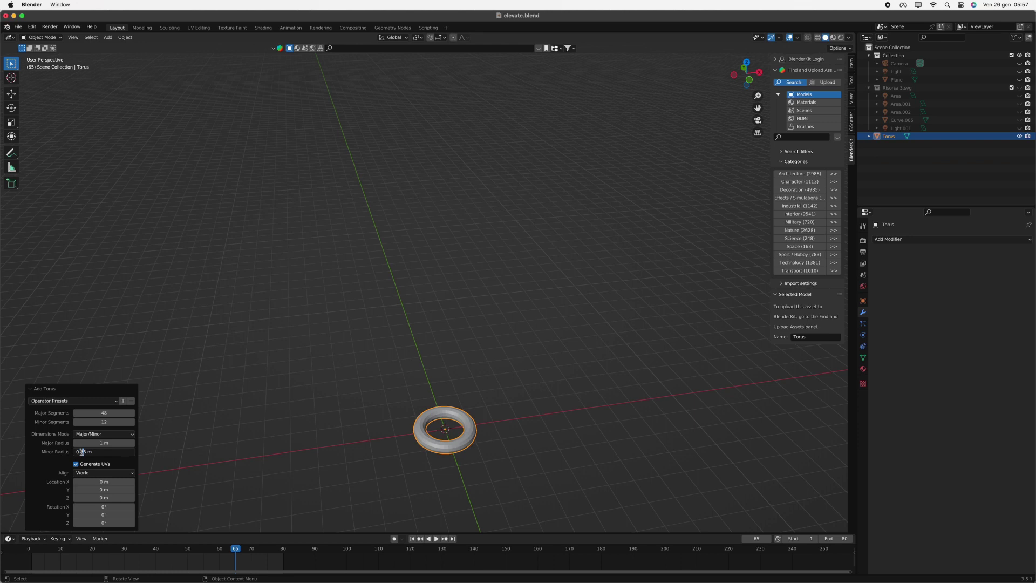
# Step: Stretch the torus into an oval link by moving its right half along X
pyautogui.press('Return')
pyautogui.press('KP_7')
pyautogui.press('Tab')
pyautogui.keyDown('ctrl'); pyautogui.moveTo(377, 394); pyautogui.dragTo(427, 311); pyautogui.keyUp('ctrl')
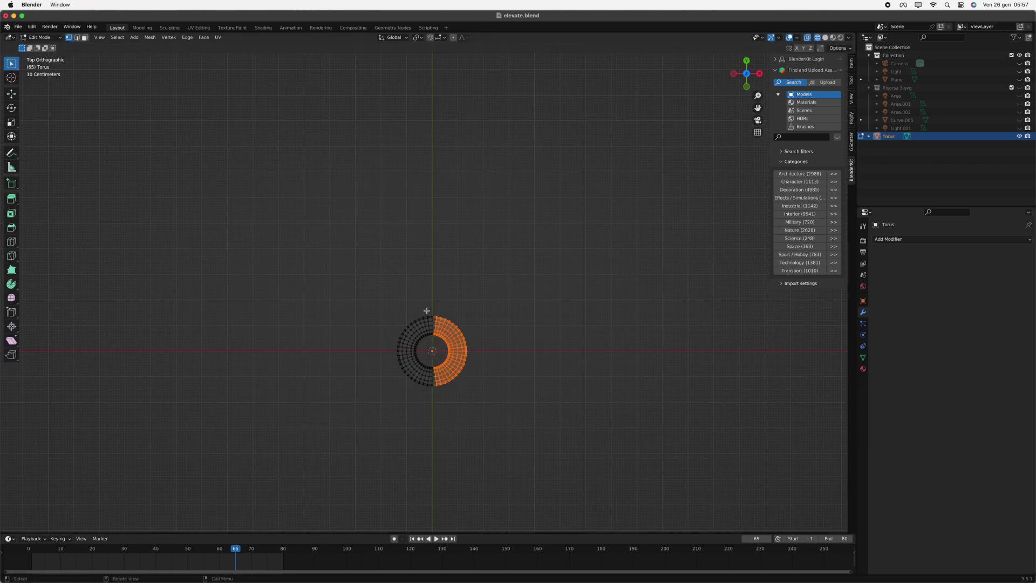
pyautogui.click(525, 416)
pyautogui.moveTo(526, 416); pyautogui.dragTo(574, 370, button='middle')
# Step: Move a copy of the chain link along the X axis
pyautogui.press('Tab')
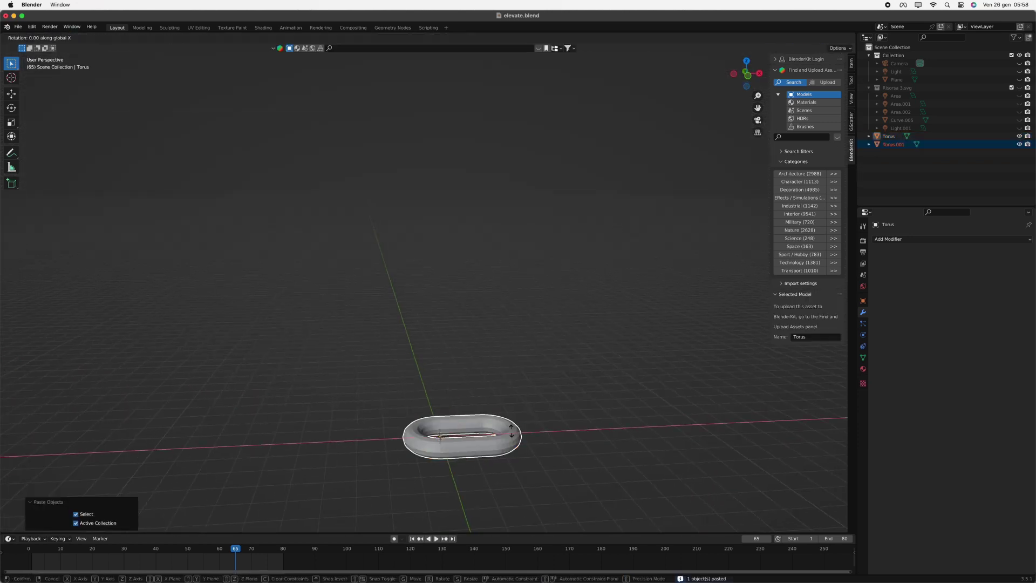
pyautogui.click(509, 421)
pyautogui.press('g')
pyautogui.press('x')
pyautogui.click(575, 378)
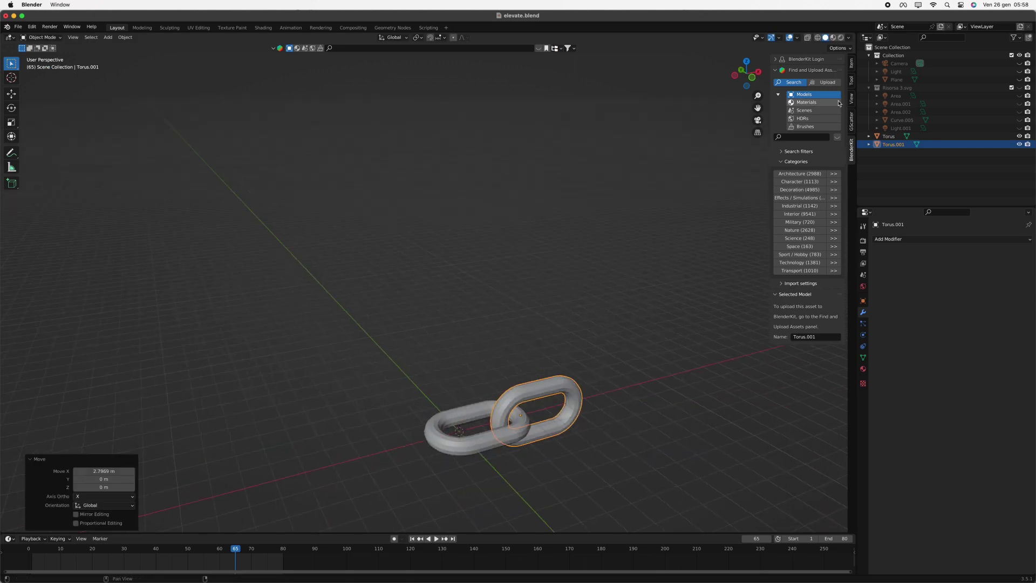
pyautogui.moveTo(575, 377); pyautogui.dragTo(678, 281, button='middle')
# Step: Rotate a new link copy 90° on X and slide it along X to interlock
pyautogui.hotkey('ctrl', 'z')
pyautogui.rightClick(482, 385)
pyautogui.click(508, 459)
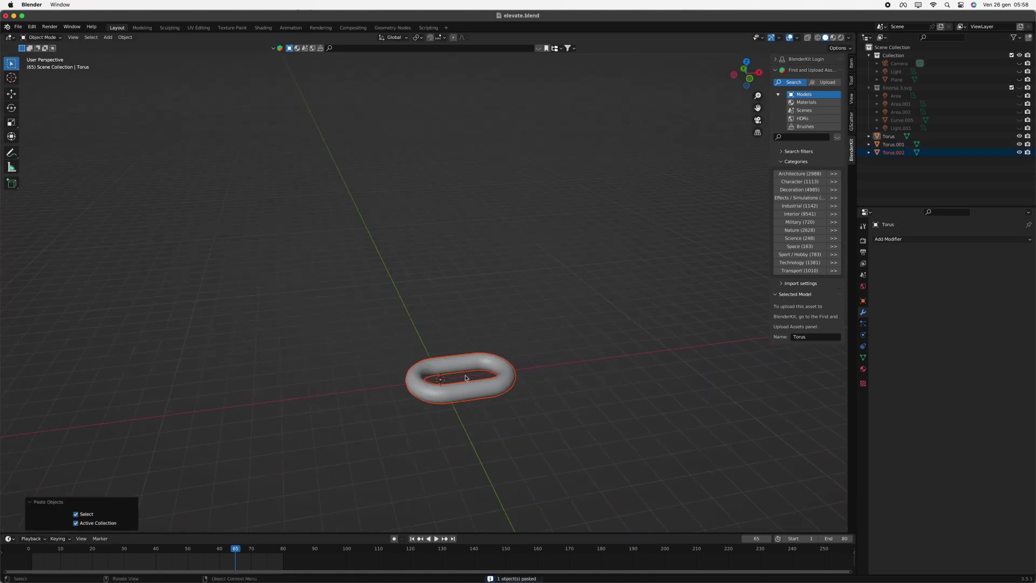
pyautogui.press('r')
pyautogui.press('x')
pyautogui.press('9')
pyautogui.press('0')
pyautogui.press('Return')
pyautogui.press('g')
pyautogui.press('x')
pyautogui.click(534, 368)
# Step: Select the links and join them into a single chain object
pyautogui.click(535, 368)
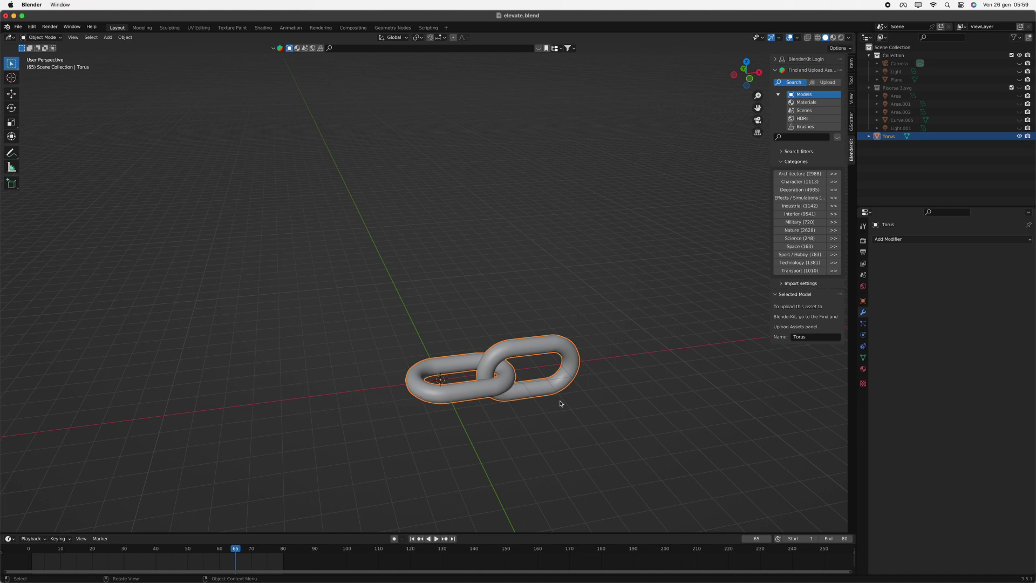
pyautogui.click(573, 389)
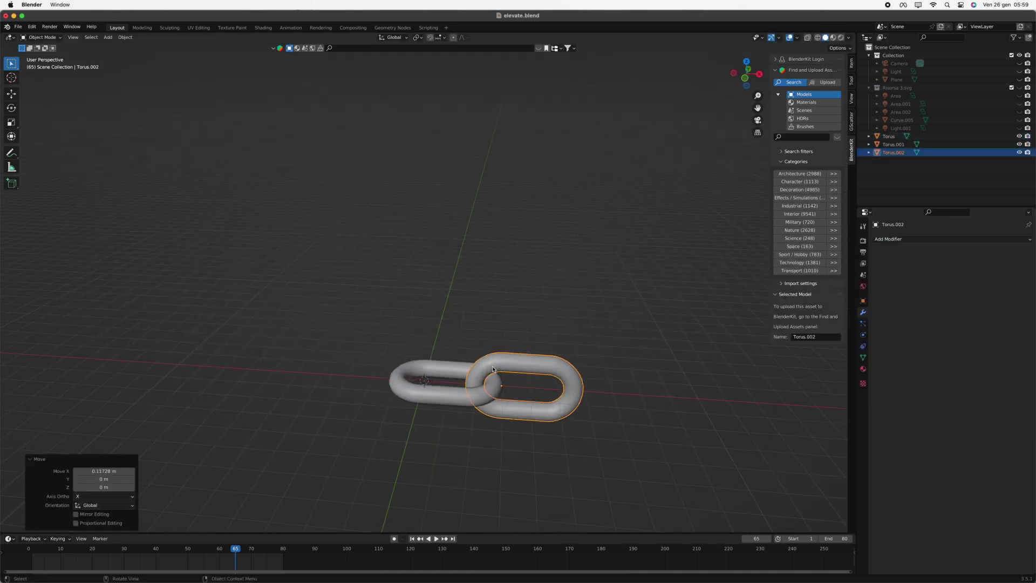
pyautogui.hotkey('ctrl', 'shift', 'z')
pyautogui.hotkey('ctrl', 'shift', 'z')
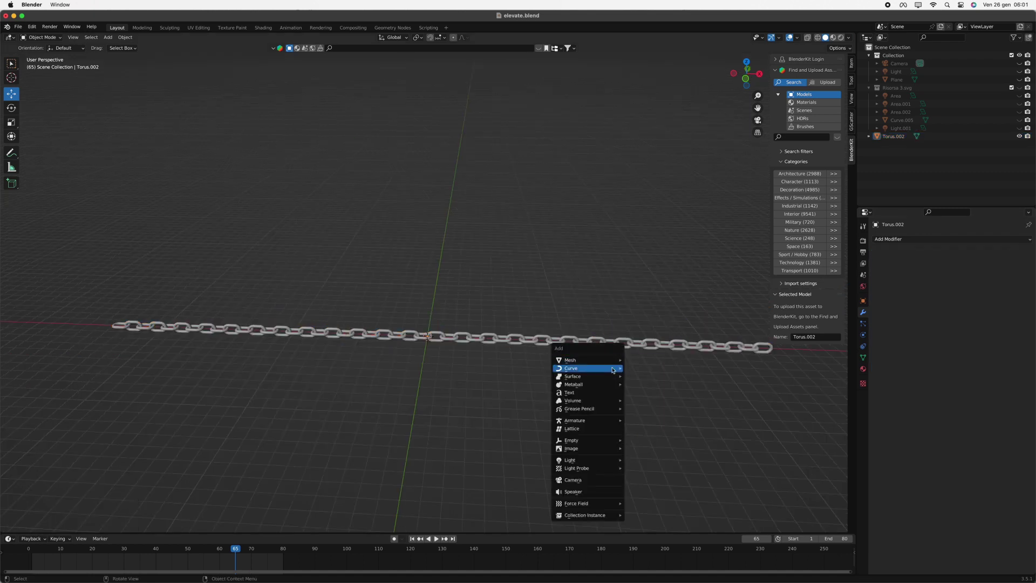
# Step: Add a Bezier curve, parent the chain to it With Curve Deform, and scale it slightly
pyautogui.click(642, 370)
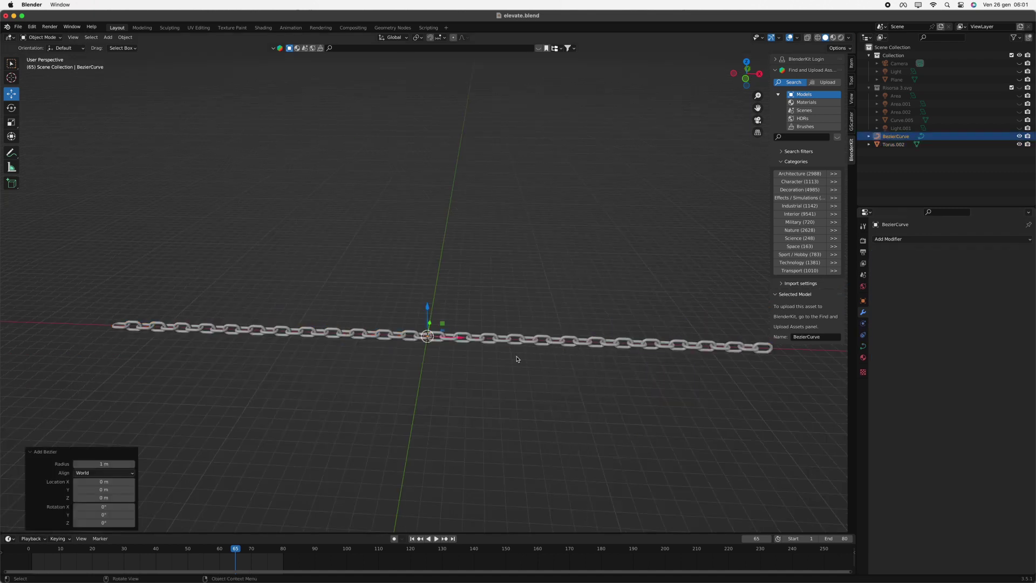
pyautogui.click(182, 126)
pyautogui.click(458, 335)
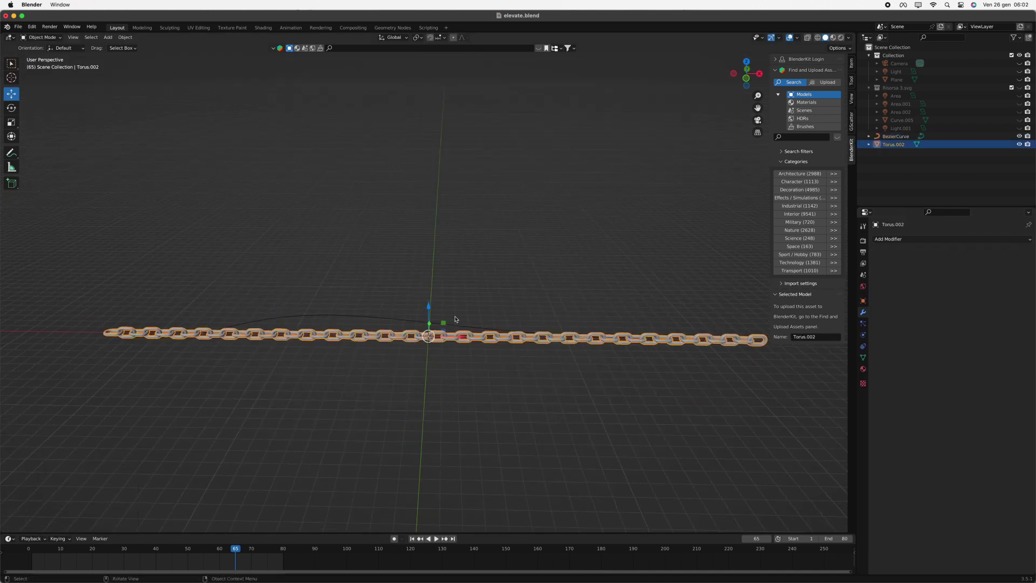
pyautogui.keyDown('shift'); pyautogui.click(395, 322); pyautogui.keyUp('shift')
pyautogui.hotkey('ctrl', 'p')
pyautogui.click(392, 354)
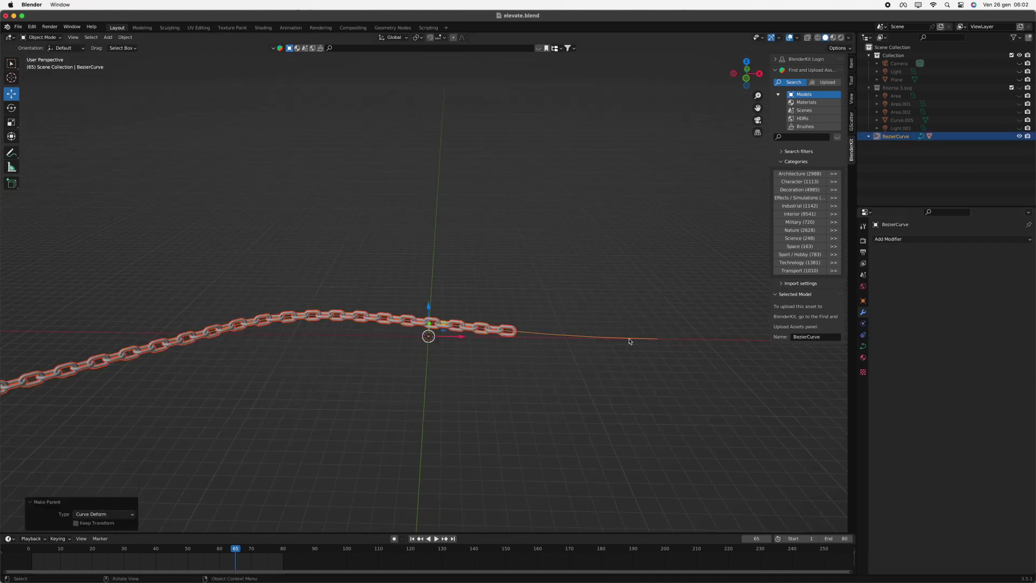
pyautogui.click(448, 325)
pyautogui.click(448, 325)
pyautogui.press('s')
pyautogui.click(333, 326)
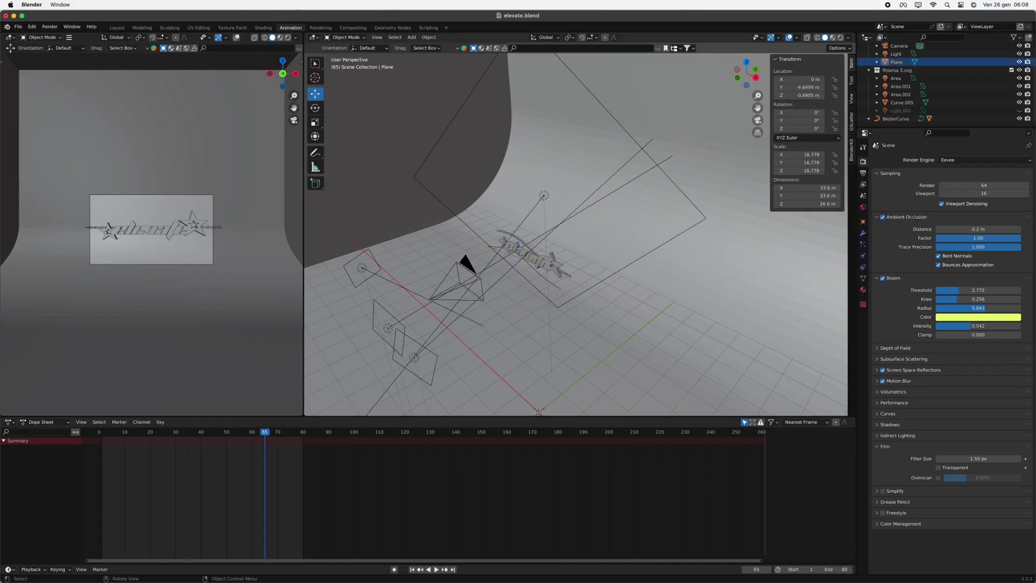
# Step: Inspect the existing Bezier curve's points in Edit Mode from a closer angle
pyautogui.moveTo(384, 134); pyautogui.dragTo(521, 294, button='middle')
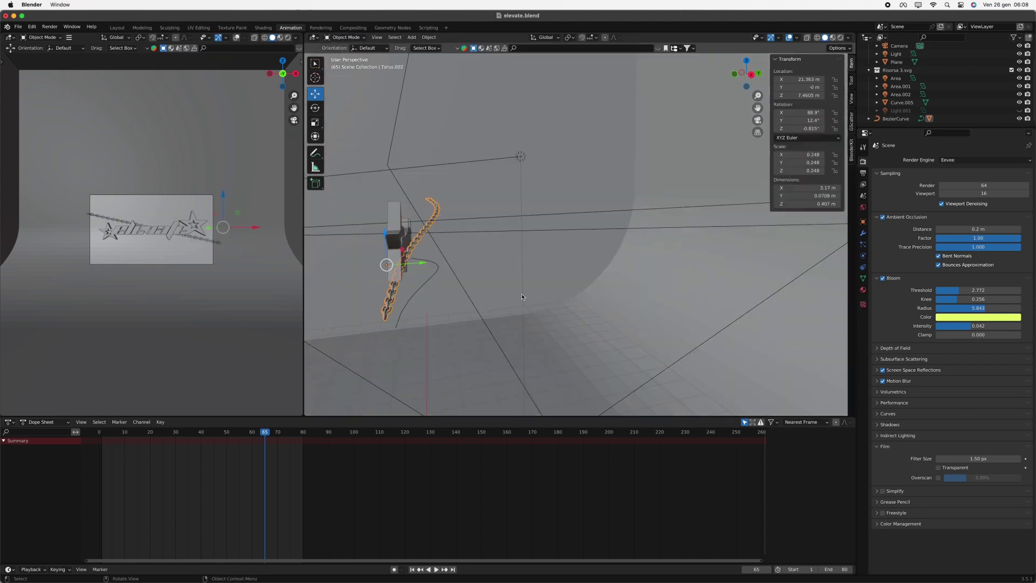
pyautogui.click(901, 111)
pyautogui.click(348, 56)
pyautogui.moveTo(358, 374)
pyautogui.mouseDown(button='middle')
pyautogui.moveTo(370, 325)
pyautogui.moveTo(525, 287)
pyautogui.mouseUp(button='middle')
pyautogui.press('Tab')
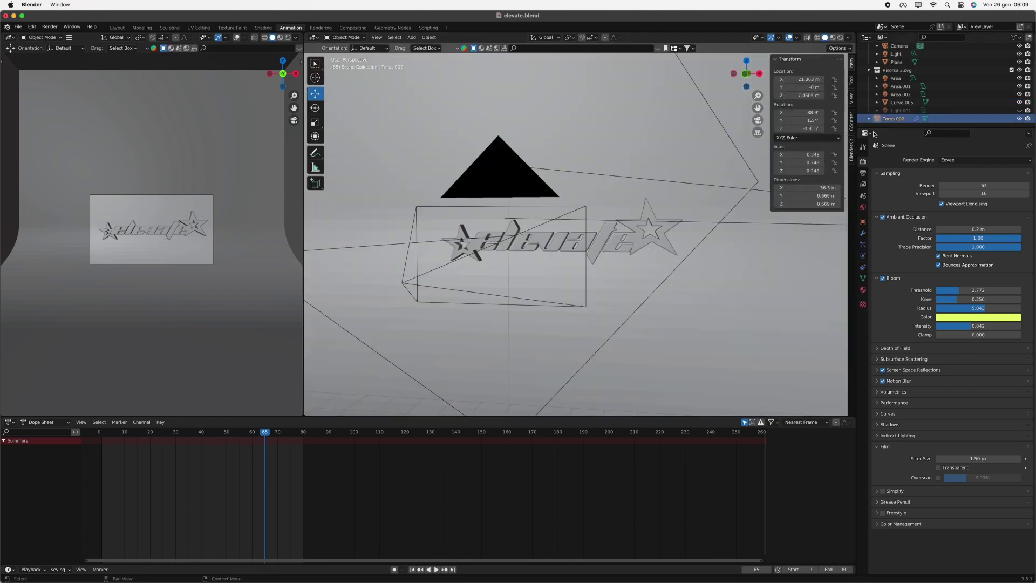
# Step: Add a new Bezier curve and raise it along Z to the text's height
pyautogui.hotkey('shift', 'a')
pyautogui.click(599, 266)
pyautogui.scroll(-3, 488, 295)
pyautogui.press('g')
pyautogui.press('z')
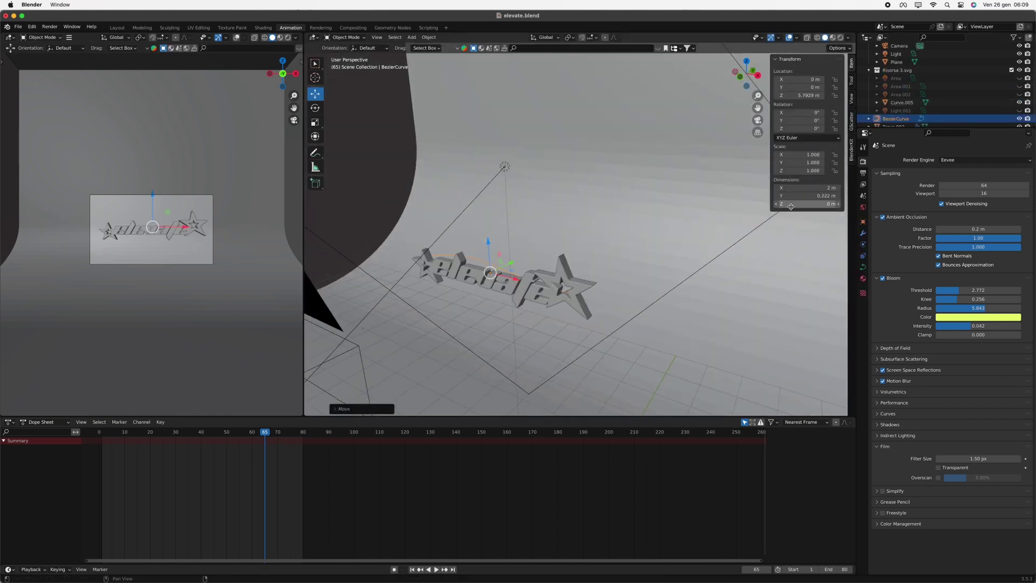
pyautogui.scroll(3, 990, 72)
# Step: Move the new curve's points so it winds across the elevate text
pyautogui.press('Tab')
pyautogui.moveTo(470, 264); pyautogui.dragTo(456, 330, button='middle')
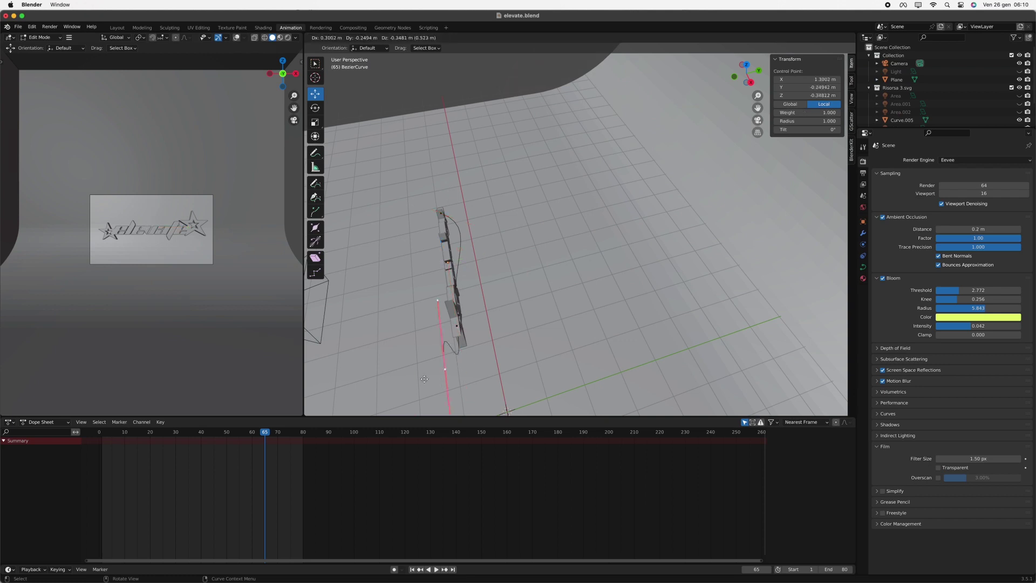
pyautogui.click(424, 379)
pyautogui.moveTo(424, 379); pyautogui.dragTo(552, 338, button='middle')
pyautogui.moveTo(481, 217); pyautogui.dragTo(543, 324, button='middle')
pyautogui.press('g')
pyautogui.click(594, 281)
pyautogui.press('g')
pyautogui.moveTo(663, 259); pyautogui.dragTo(593, 281, button='middle')
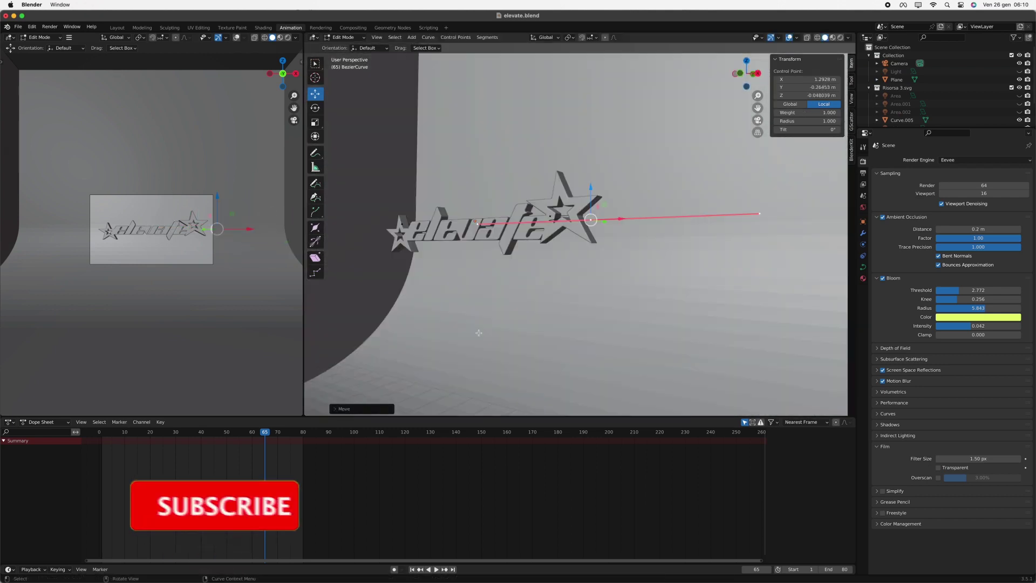
pyautogui.click(590, 263)
pyautogui.press('g')
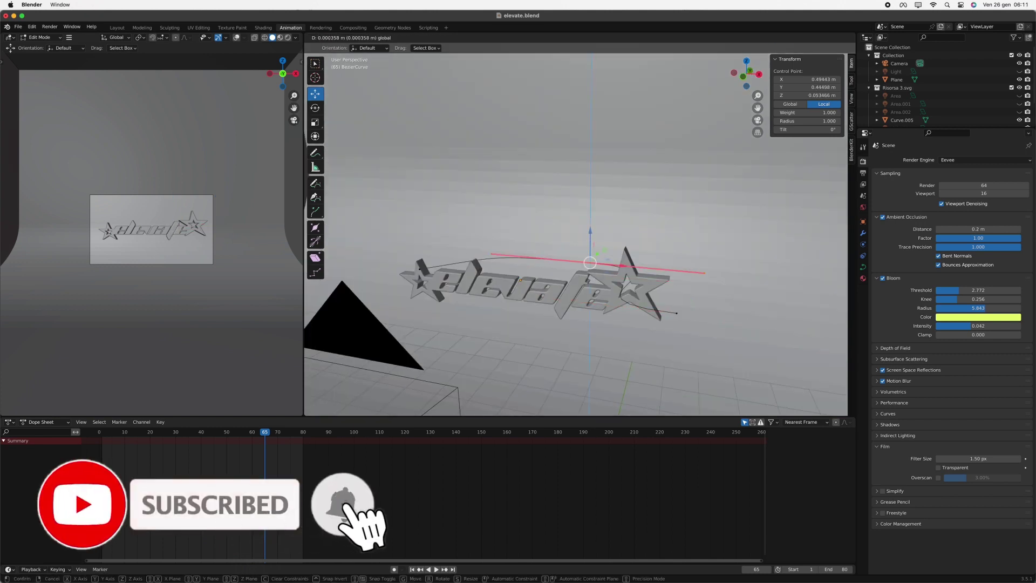
pyautogui.click(413, 232)
pyautogui.moveTo(412, 232)
pyautogui.mouseDown(button='middle')
pyautogui.moveTo(486, 324)
pyautogui.moveTo(484, 353)
pyautogui.moveTo(540, 280)
pyautogui.moveTo(456, 256)
pyautogui.moveTo(593, 243)
pyautogui.moveTo(451, 244)
pyautogui.moveTo(513, 226)
pyautogui.moveTo(763, 252)
pyautogui.moveTo(594, 232)
pyautogui.moveTo(539, 238)
pyautogui.mouseUp(button='middle')
# Step: Extrude an extra curve point and place it further around the logo
pyautogui.press('e')
pyautogui.click(561, 270)
pyautogui.press('g')
pyautogui.click(583, 237)
pyautogui.hotkey('alt', 'a')
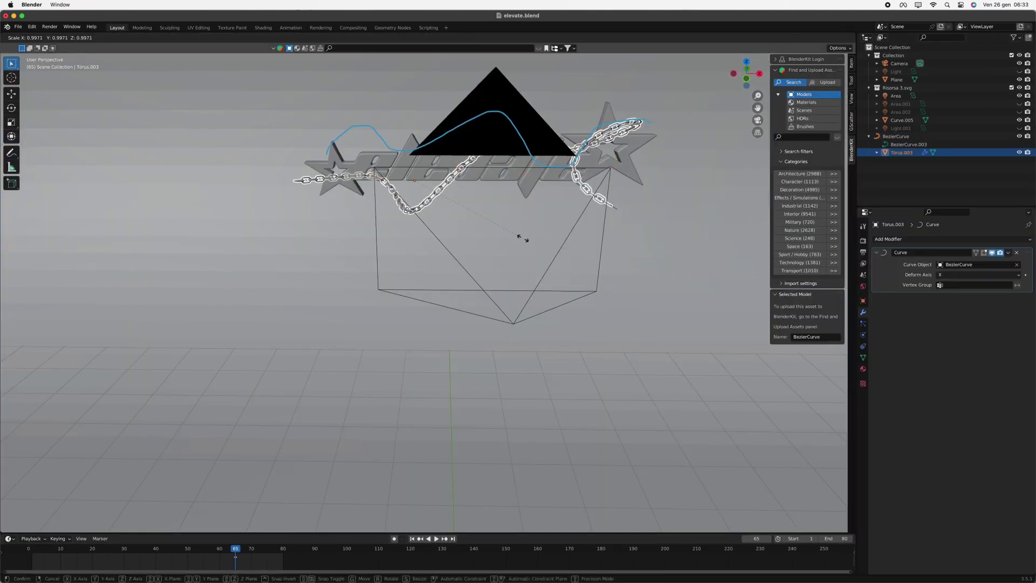
# Step: Fit the chain to the new curve, preview playback, and give it a copper-orange base colour
pyautogui.click(348, 305)
pyautogui.moveTo(348, 306)
pyautogui.mouseDown(button='middle')
pyautogui.moveTo(649, 204)
pyautogui.moveTo(544, 214)
pyautogui.mouseUp(button='middle')
pyautogui.click(650, 204)
pyautogui.press('space')
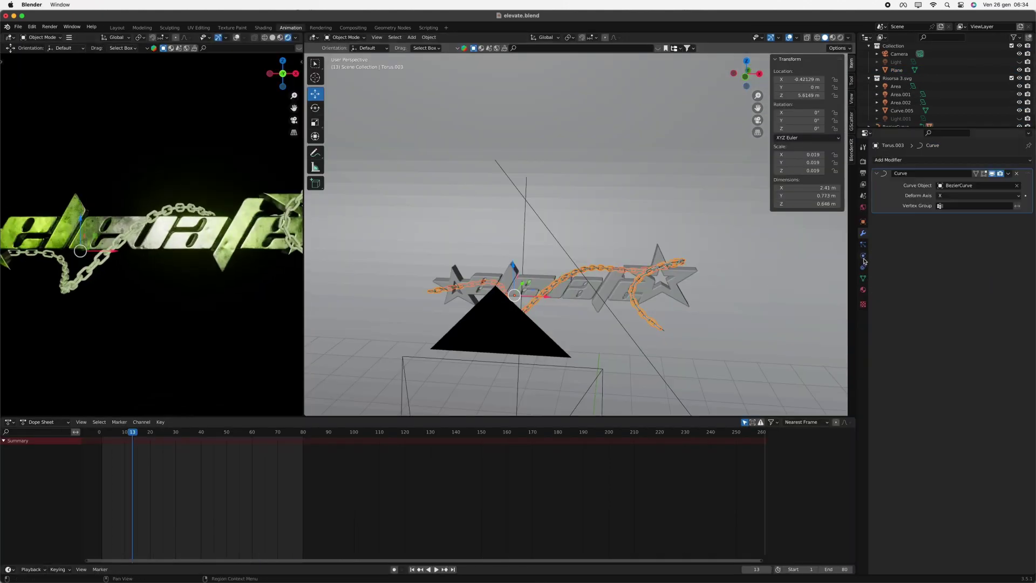
pyautogui.click(979, 280)
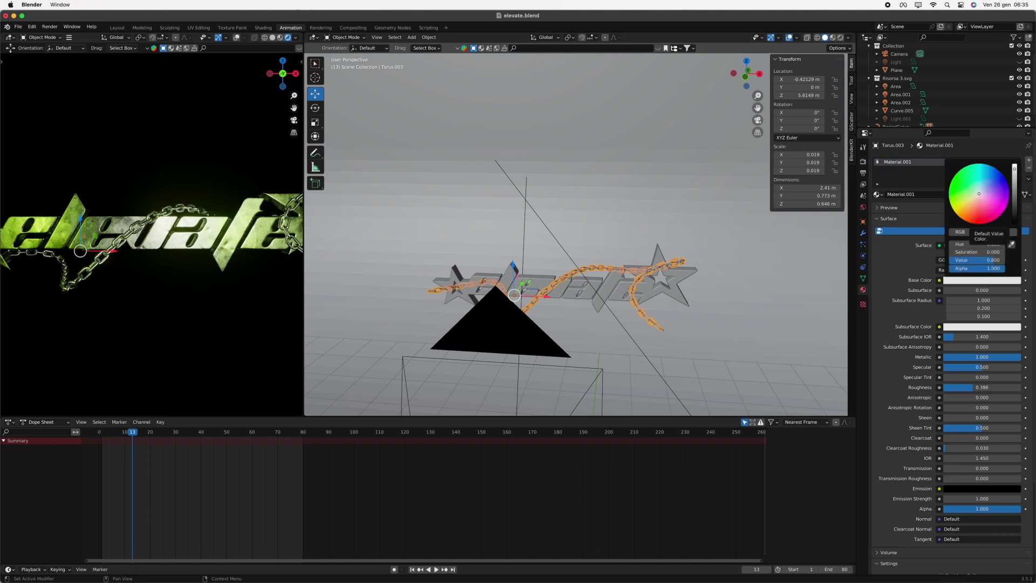
pyautogui.moveTo(979, 196); pyautogui.dragTo(988, 190)
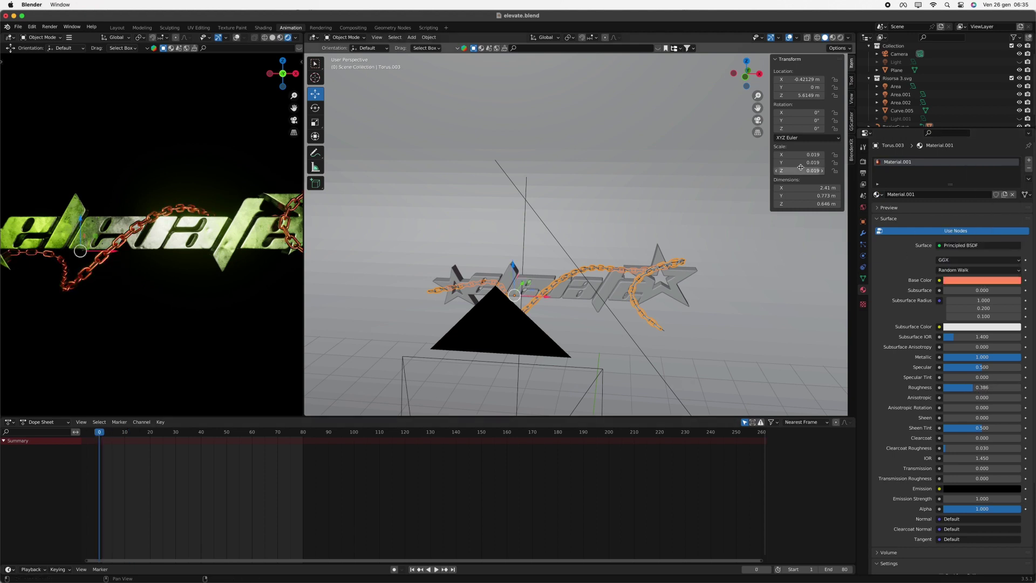
# Step: Shrink the chain at frame 0, keyframe its scale, and lock its scale axes
pyautogui.press('s')
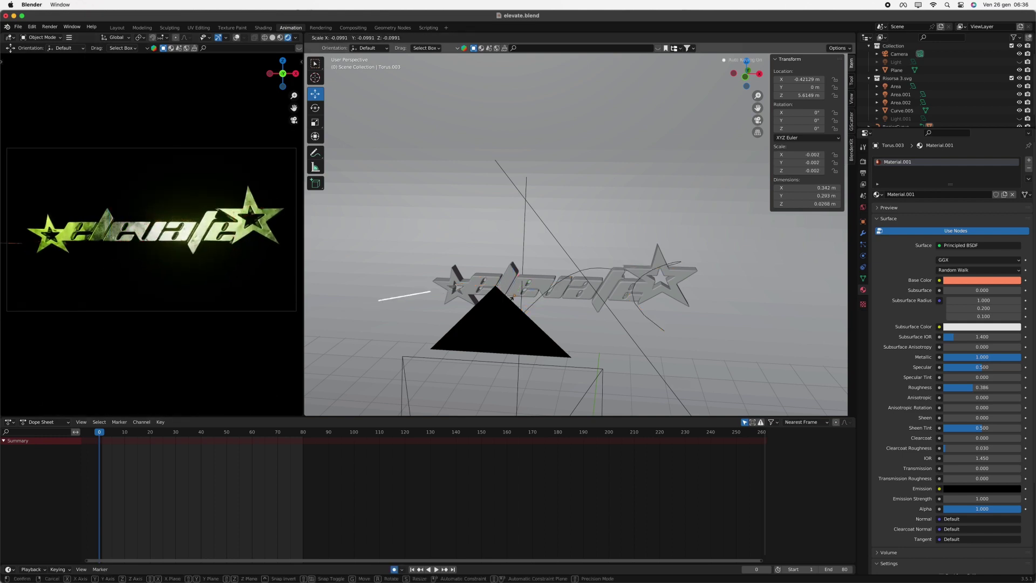
pyautogui.click(515, 296)
pyautogui.press('Return')
pyautogui.press('space')
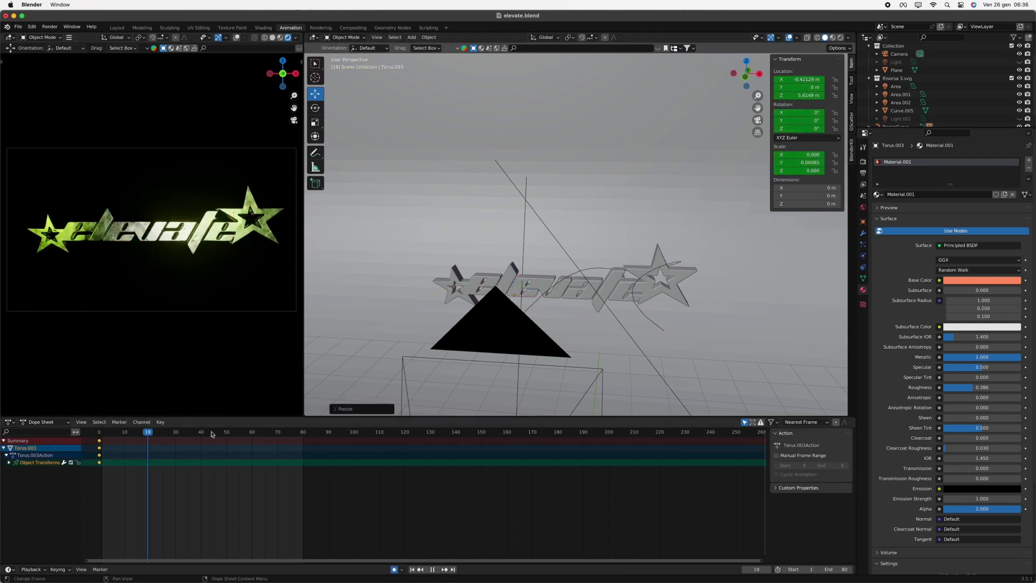
pyautogui.press('Escape')
pyautogui.moveTo(835, 154); pyautogui.dragTo(836, 169)
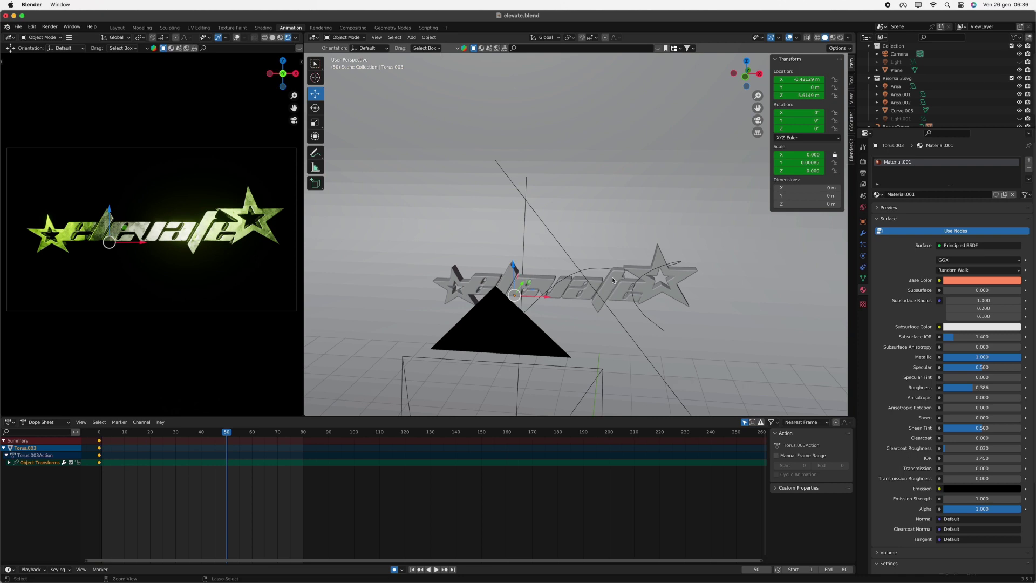
pyautogui.scroll(-2, 918, 98)
pyautogui.click(896, 102)
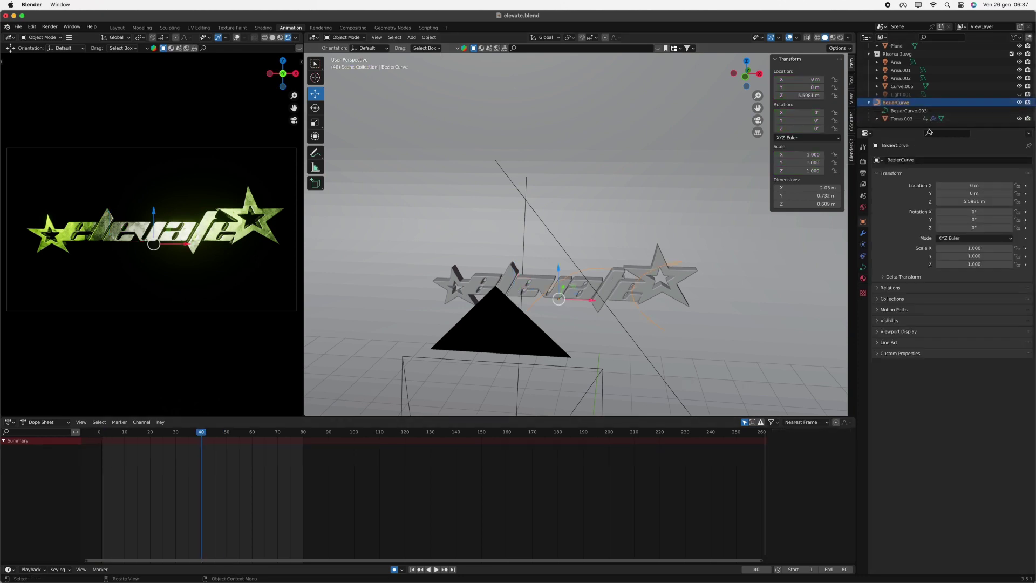
pyautogui.click(901, 118)
# Step: Keyframe the chain's scale at frame 39 and adjust its X dimension
pyautogui.moveTo(205, 435); pyautogui.dragTo(200, 438)
pyautogui.press('s')
pyautogui.click(606, 331)
pyautogui.press('s')
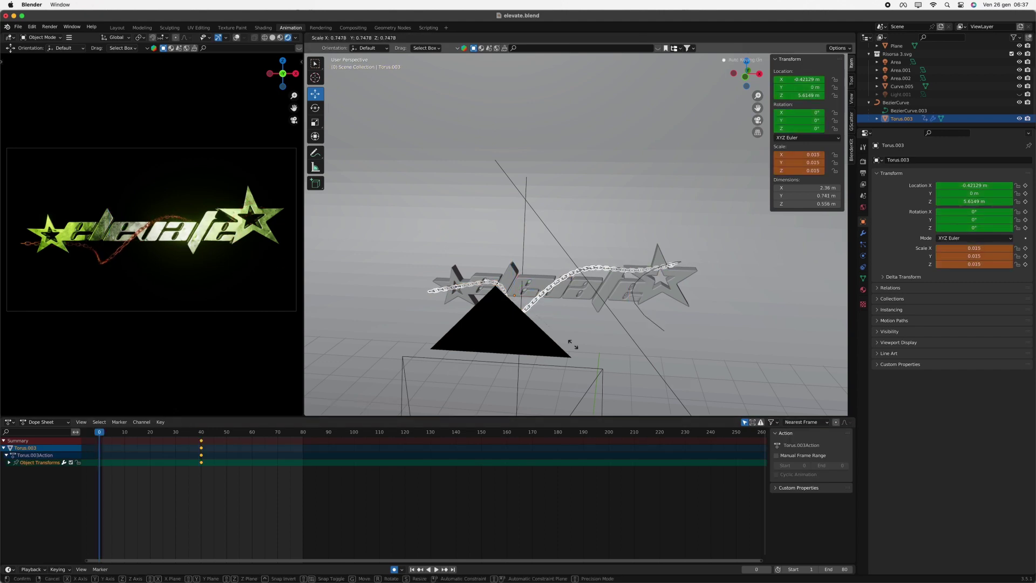
pyautogui.click(517, 296)
pyautogui.click(823, 188)
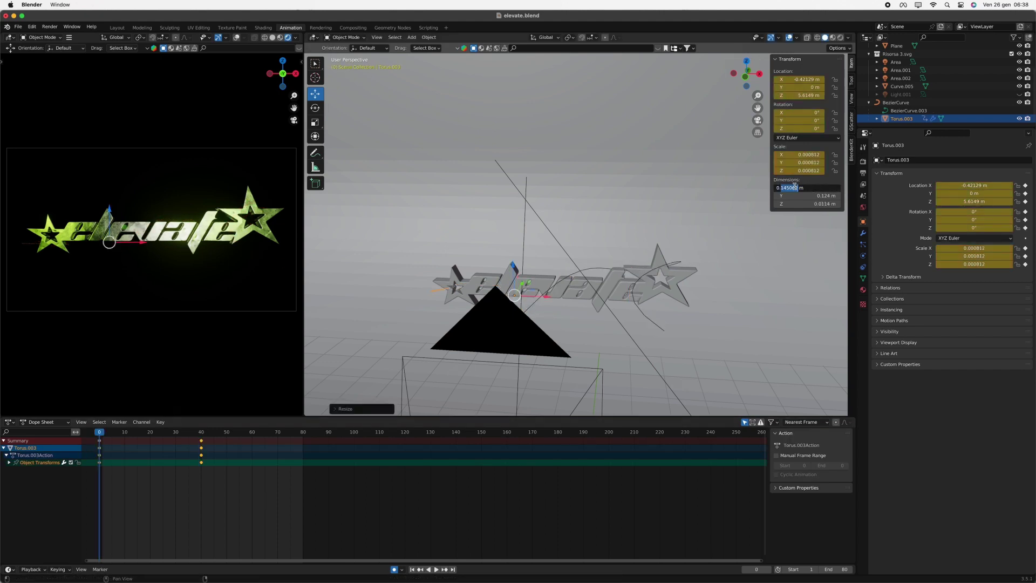
# Step: Return to frame 0 and shift the full-size keyframe later to frame 52
pyautogui.click(94, 435)
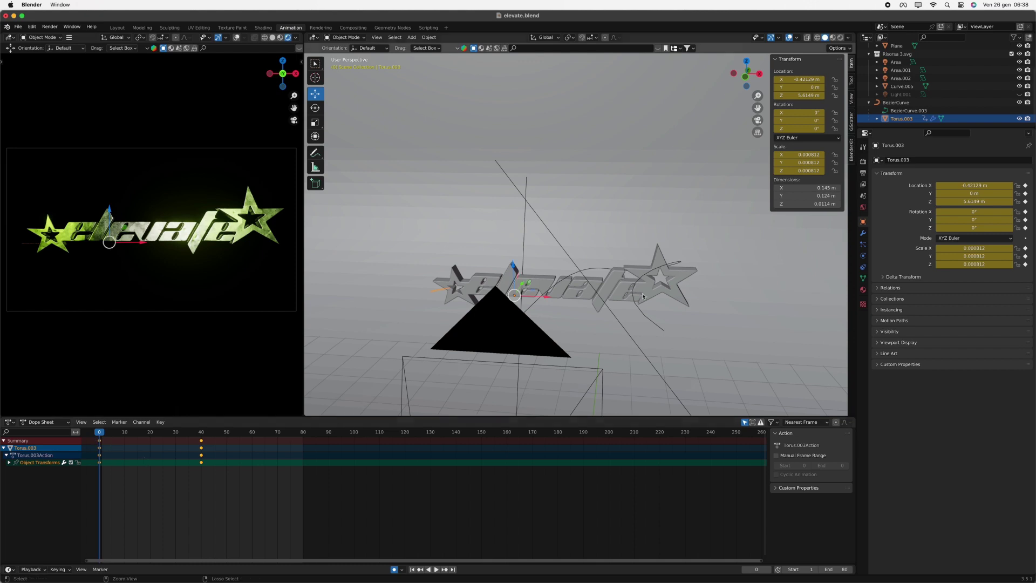
pyautogui.moveTo(199, 435); pyautogui.dragTo(99, 432)
pyautogui.press('g')
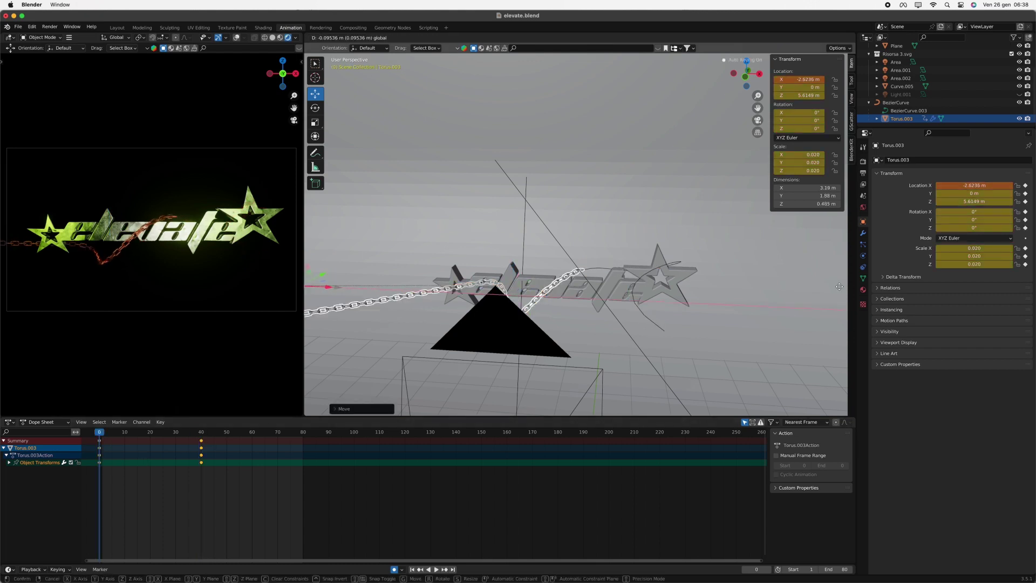
pyautogui.rightClick(589, 390)
pyautogui.moveTo(202, 448); pyautogui.dragTo(231, 447)
pyautogui.rightClick(183, 488)
pyautogui.click(281, 501)
pyautogui.press('a')
# Step: Preview the chain animation up to frame 63 and return to the first frame
pyautogui.click(260, 432)
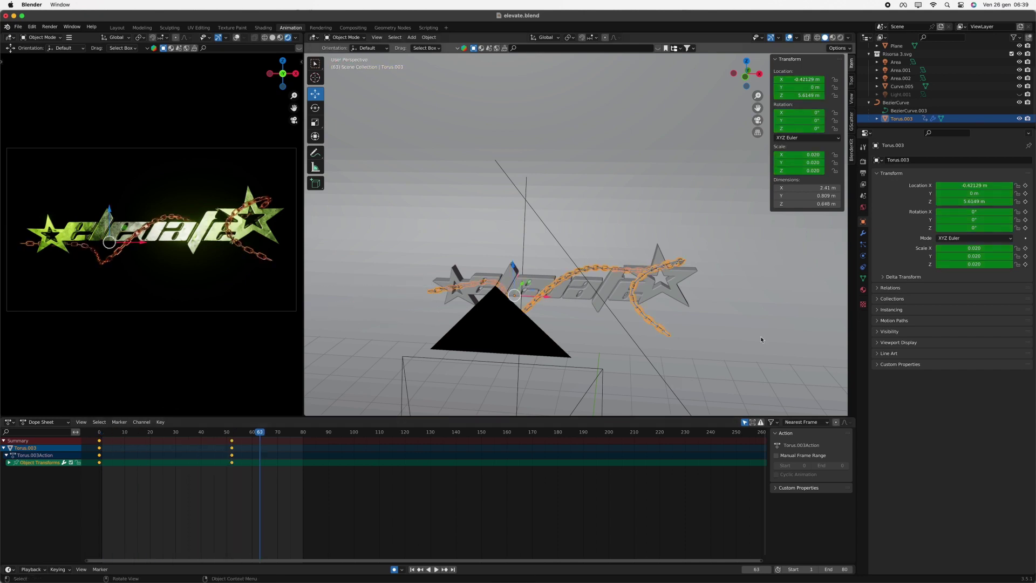
pyautogui.press('g')
pyautogui.press('Escape')
pyautogui.hotkey('shift', 'Left')
# Step: Select the guiding BezierCurve and BezierCurve.001, try lowering one, then undo the change
pyautogui.click(392, 356)
pyautogui.press('KP_Decimal')
pyautogui.hotkey('ctrl', 'z')
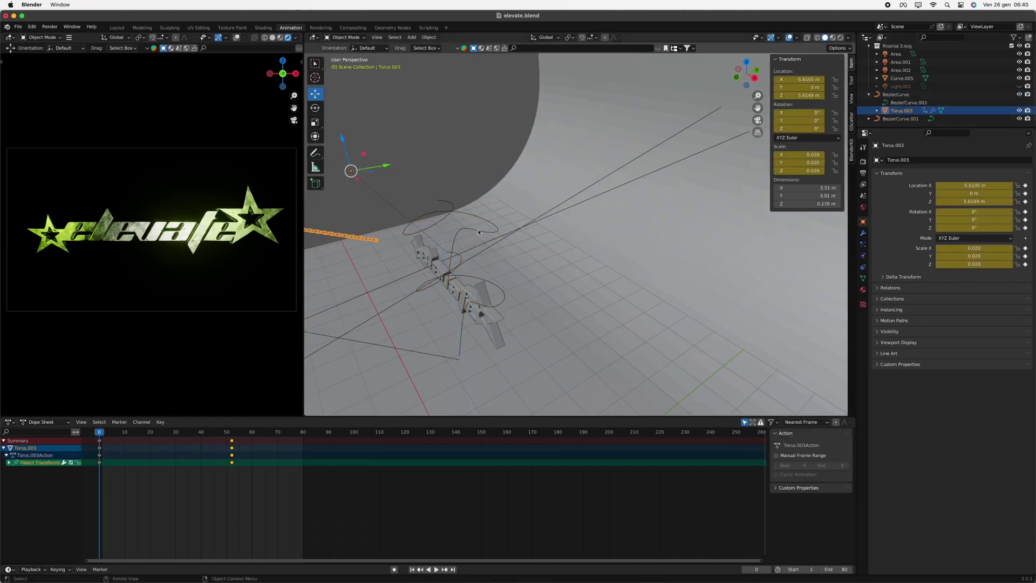
pyautogui.click(871, 119)
pyautogui.hotkey('ctrl', 'z')
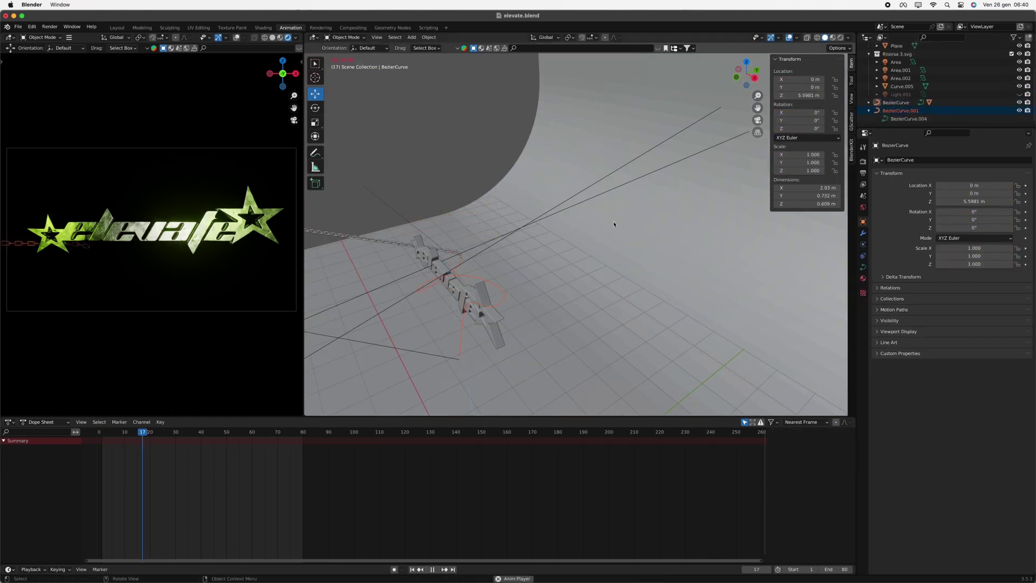
pyautogui.click(863, 173)
# Step: Render the current frame of the chained logo scene with Render Image
pyautogui.click(49, 27)
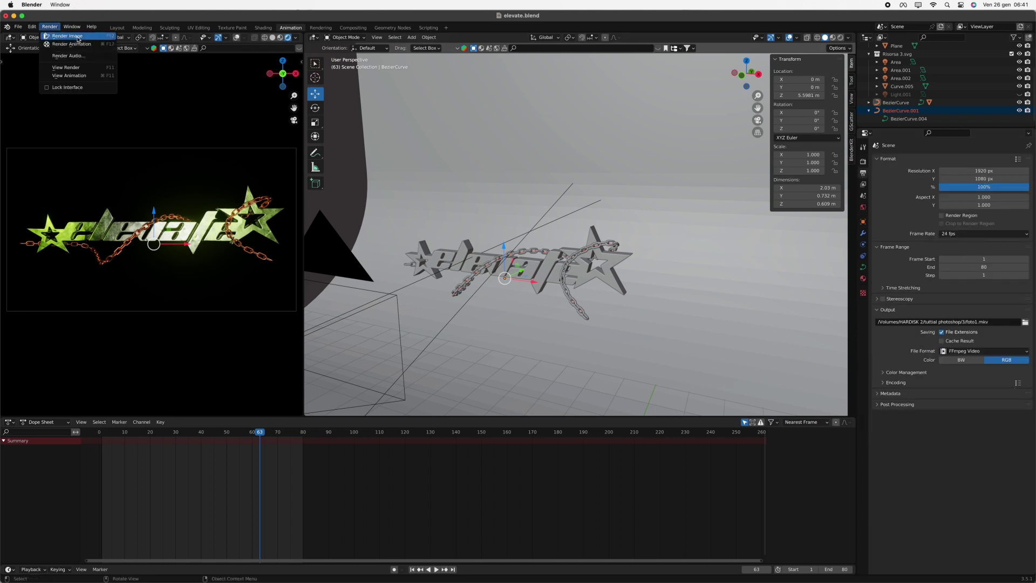
pyautogui.click(78, 36)
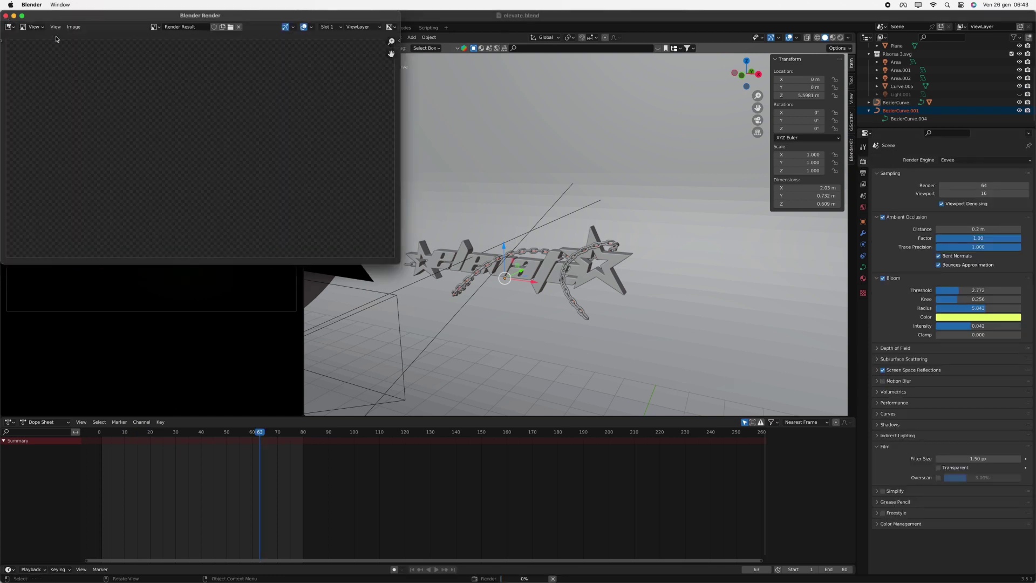
# Step: Cancel saving the still image and render the full animation from frame 1
pyautogui.click(73, 27)
pyautogui.click(86, 103)
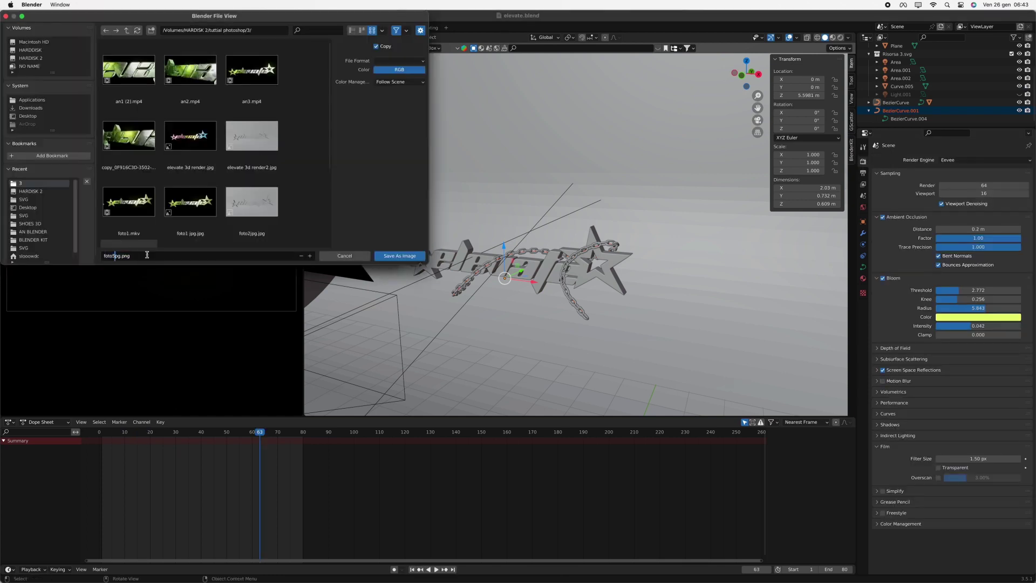
pyautogui.press('Return')
pyautogui.hotkey('ctrl', 'F12')
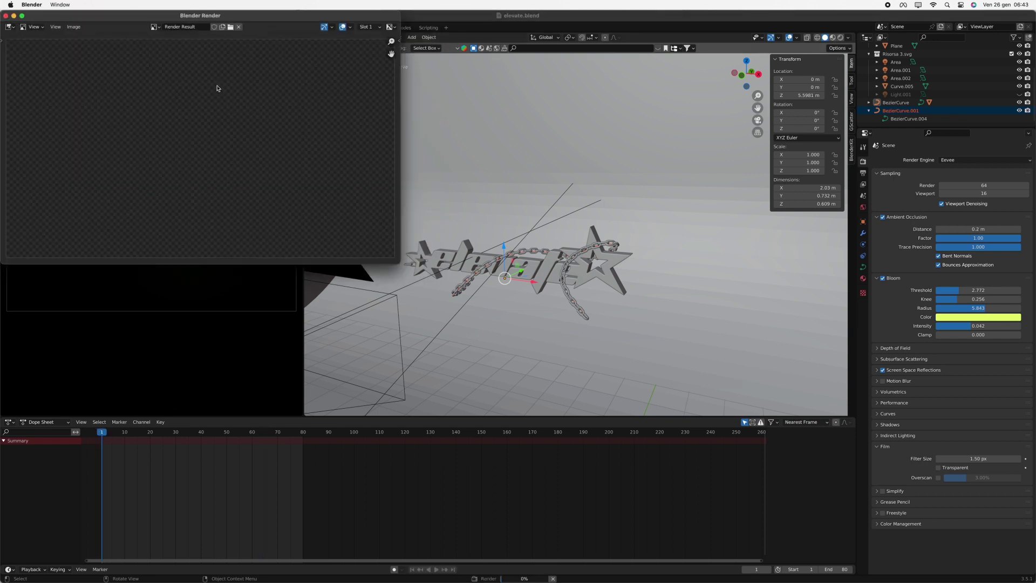